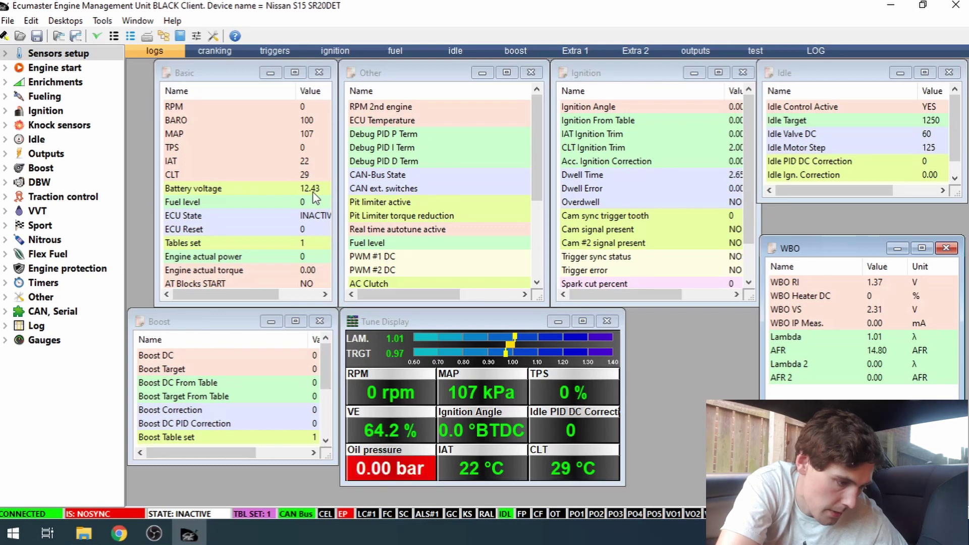
# Review the input pin assignments, then open the live DBW log from the Log tree
pyautogui.click(131, 35)
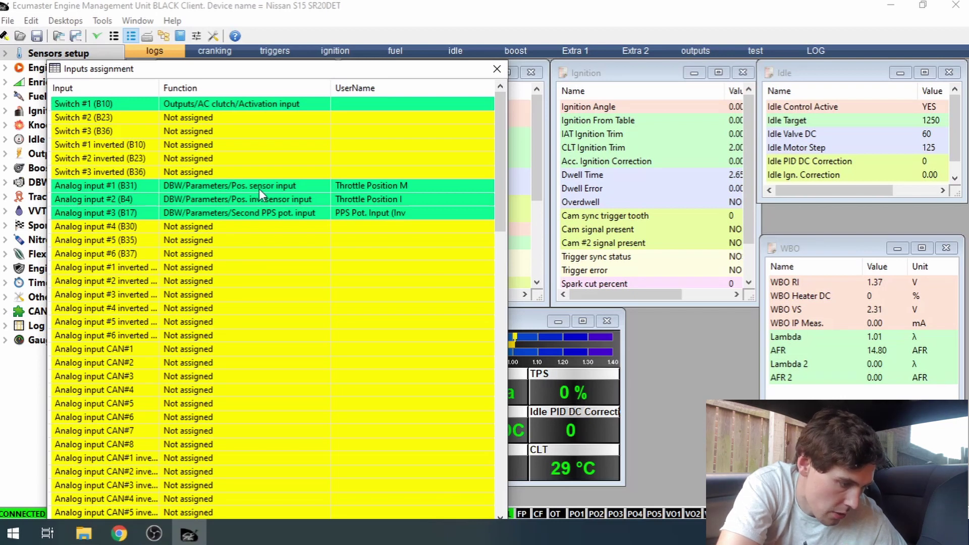
pyautogui.click(496, 68)
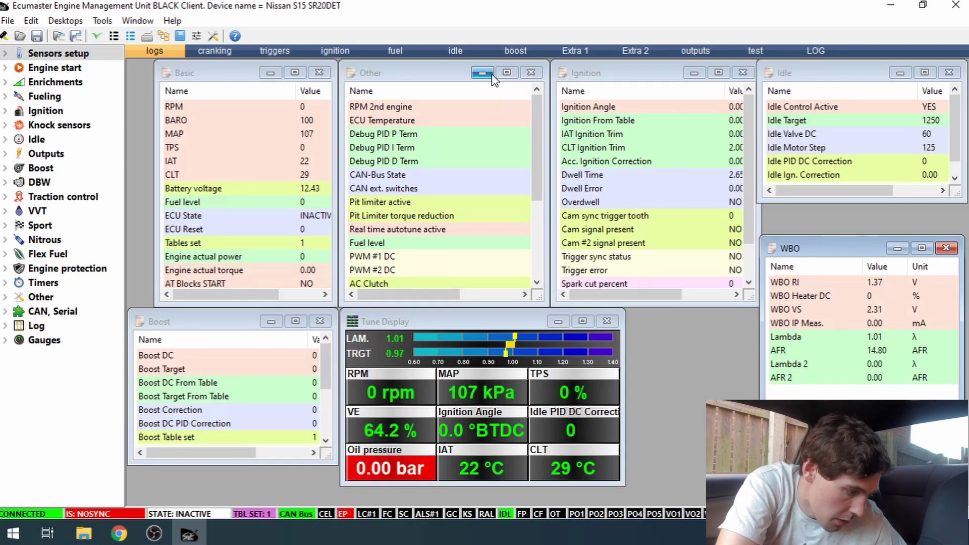
pyautogui.doubleClick(16, 327)
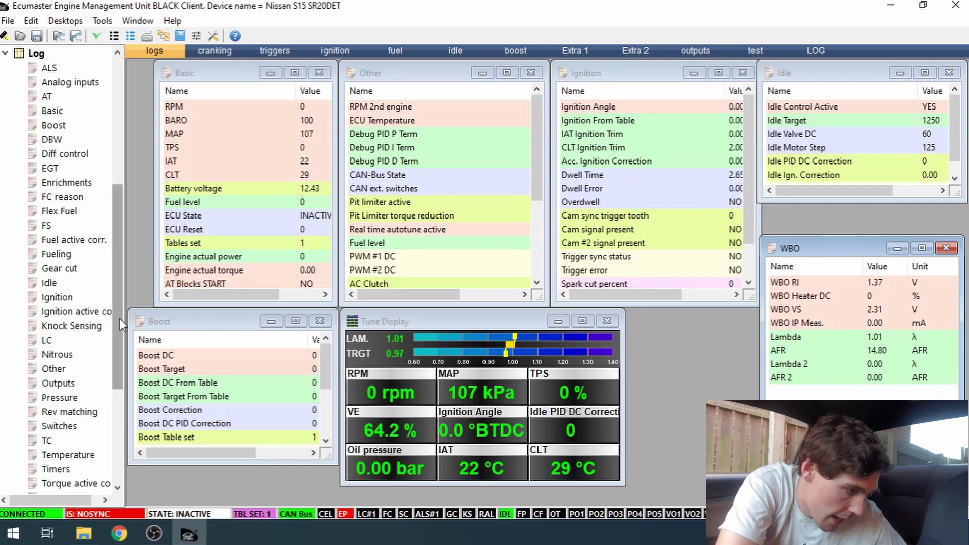
pyautogui.doubleClick(47, 141)
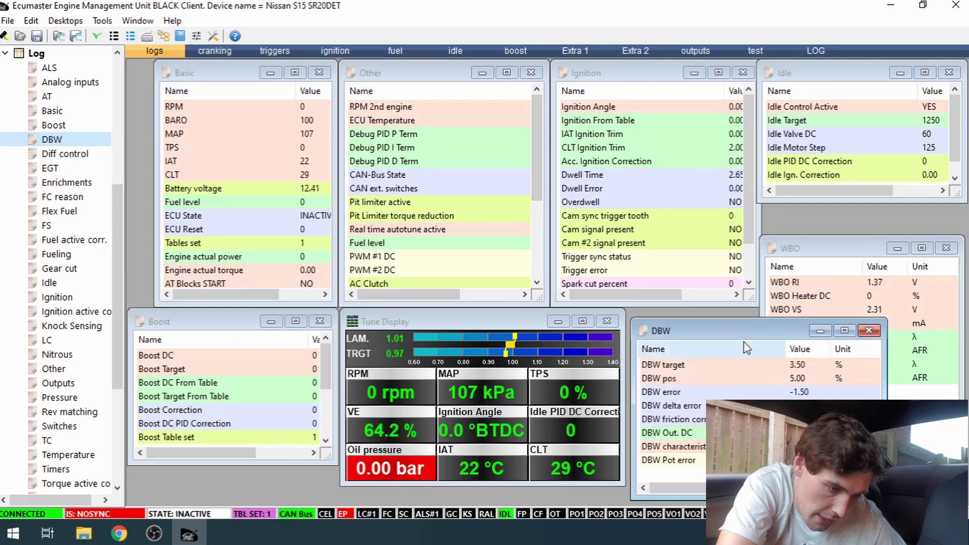
# Place the DBW log over the WBO readings, open Analog inputs log, and reopen input assignments
pyautogui.moveTo(745, 334); pyautogui.dragTo(822, 302)
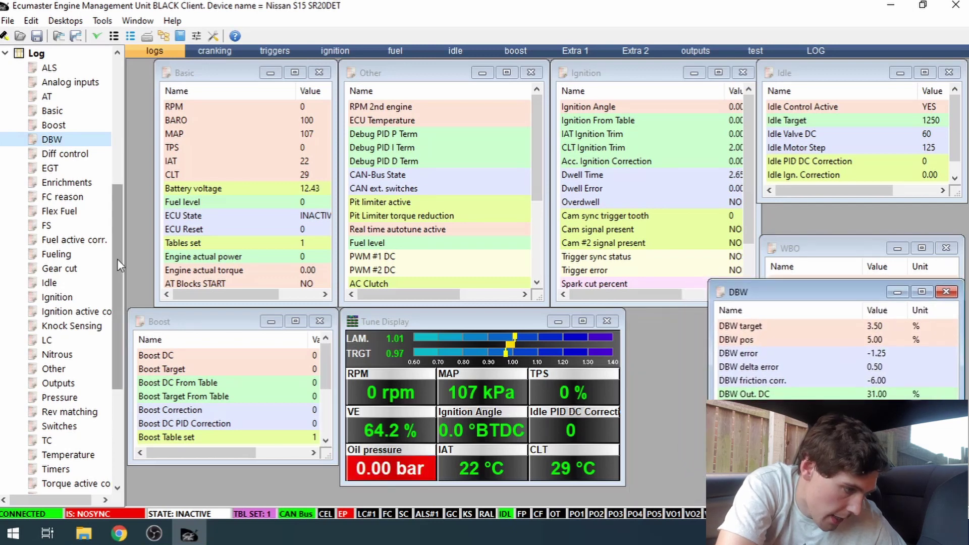
pyautogui.doubleClick(74, 84)
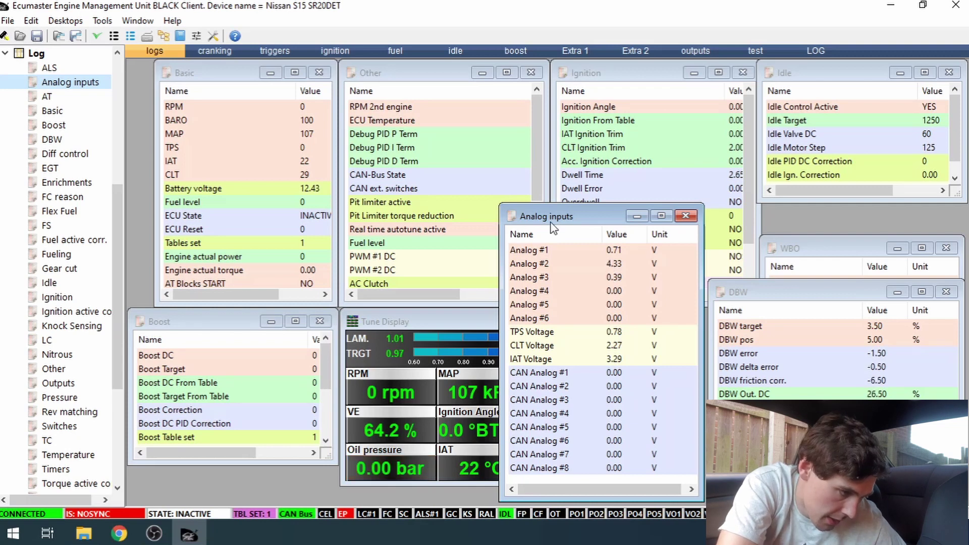
pyautogui.click(131, 37)
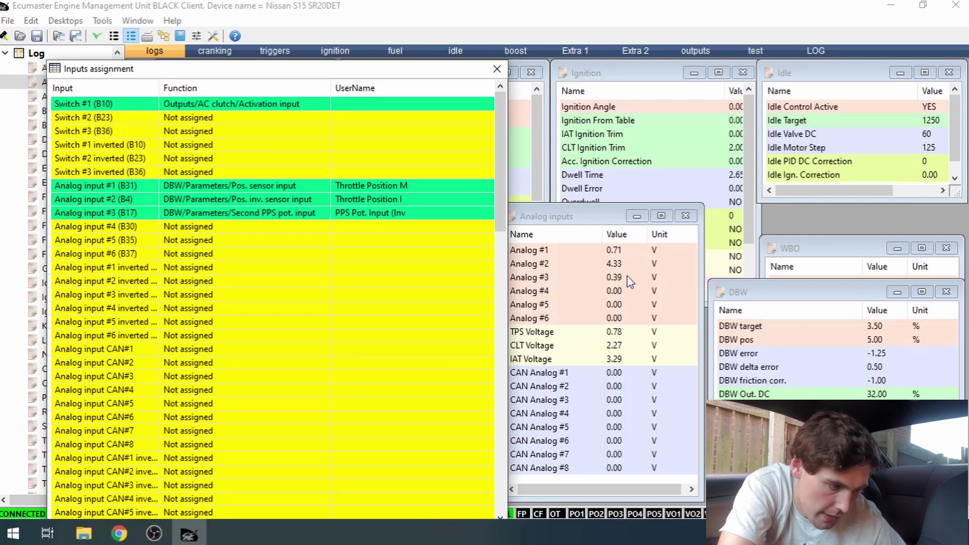
# Close the Inputs assignment list, leaving TPS settings at 0.76 V minimum and 4.51 V maximum
pyautogui.press('Escape')
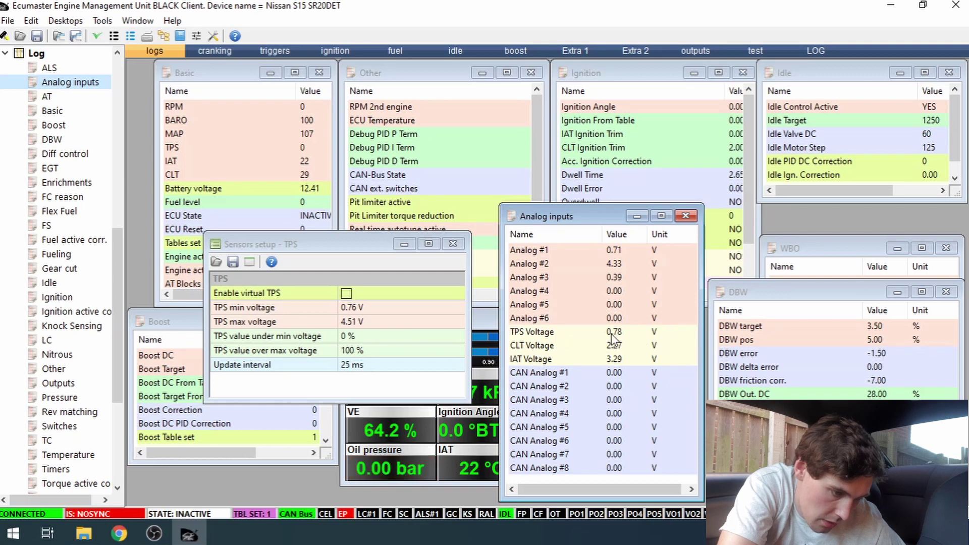
# Try 0.78 V TPS minimum, keep 4.51 V maximum, restore minimum to 0.76 V, and close
pyautogui.click(351, 308)
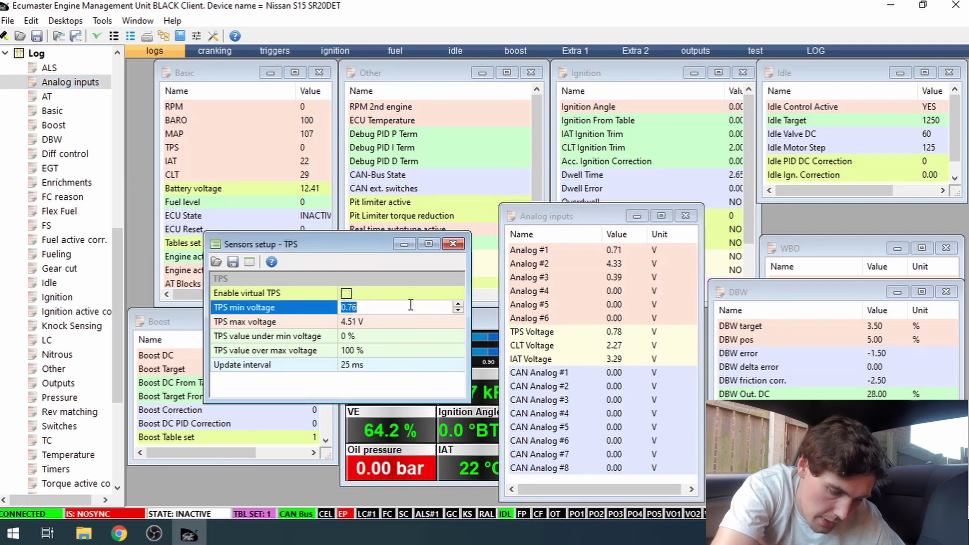
pyautogui.write('0.78')
pyautogui.click(401, 322)
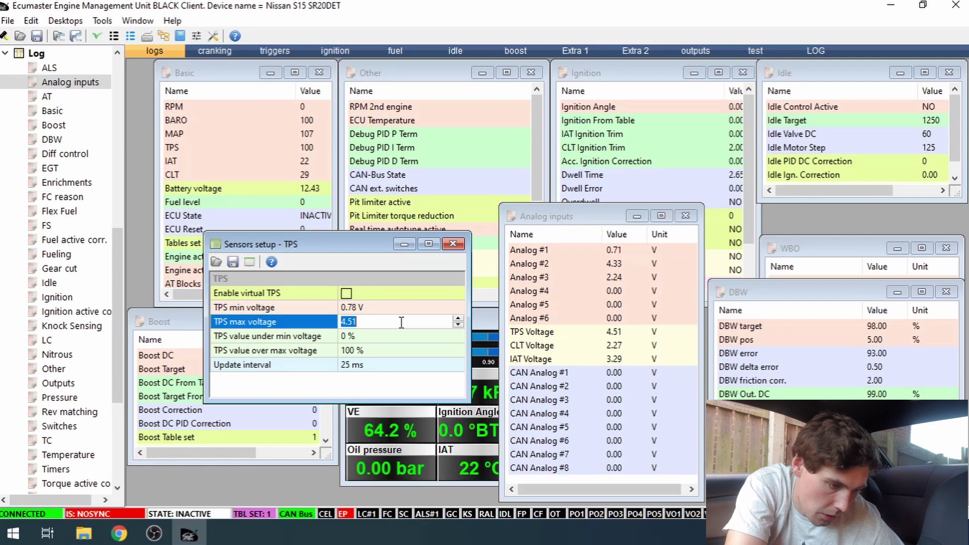
pyautogui.click(402, 322)
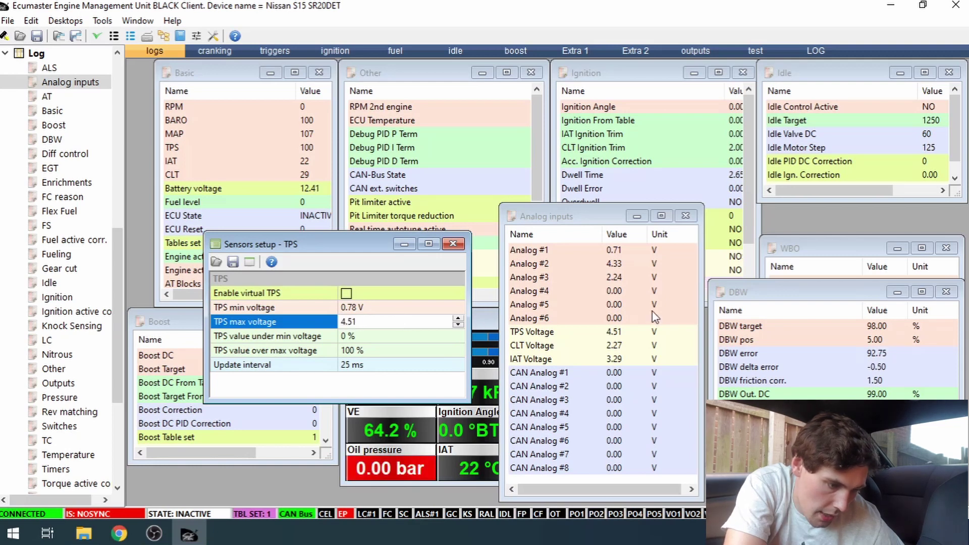
pyautogui.click(374, 308)
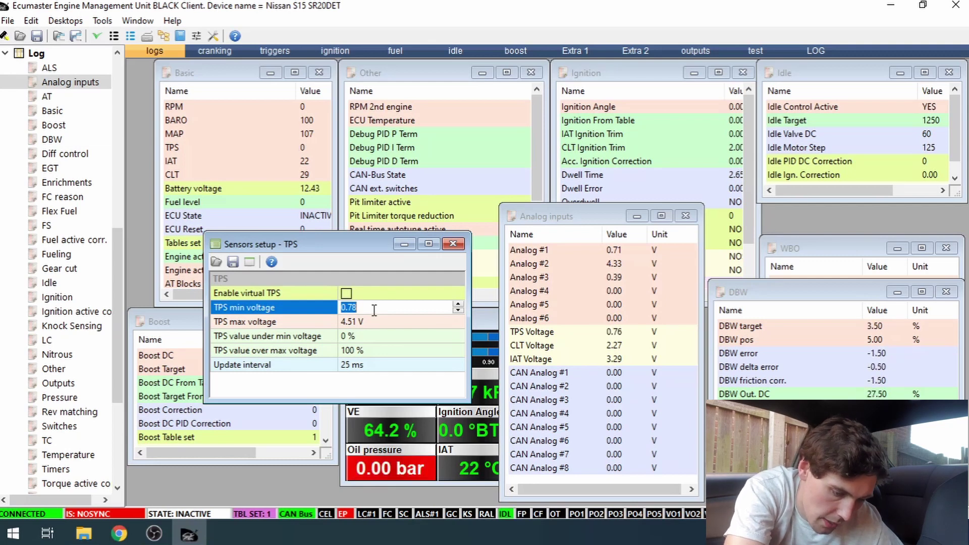
pyautogui.press('BackSpace')
pyautogui.write('0.76')
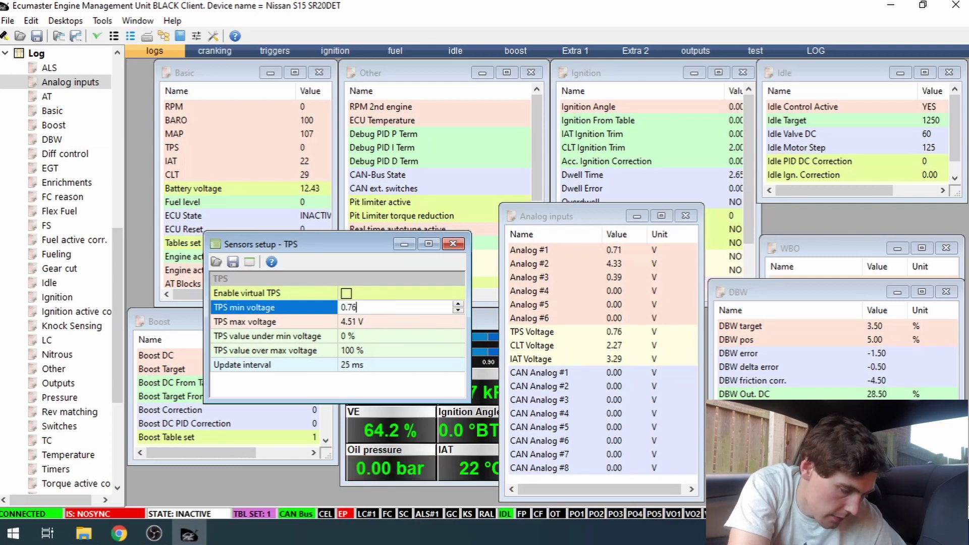
pyautogui.click(452, 245)
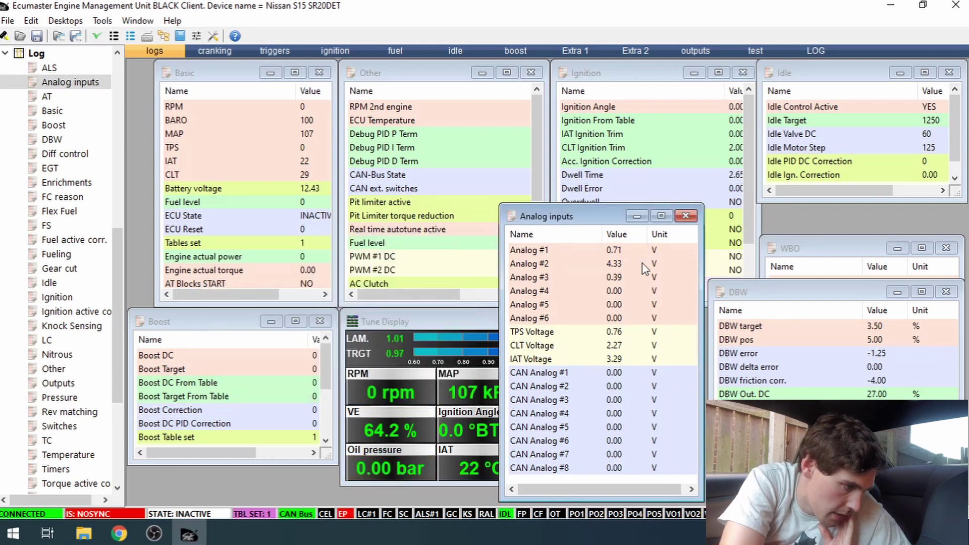
pyautogui.click(5, 53)
# On the Extra 1 desktop, check the DBW position sensor inputs Throttle Position M and I
pyautogui.click(575, 50)
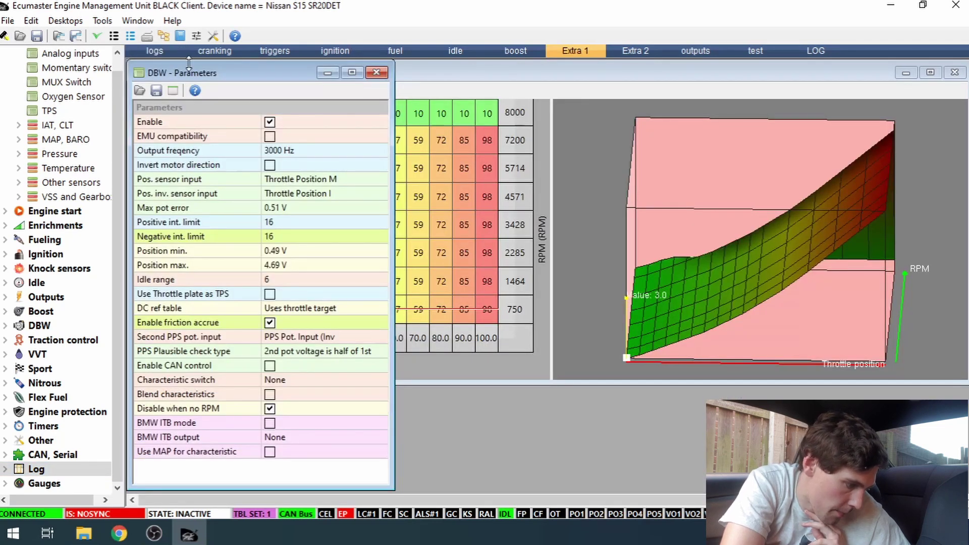
pyautogui.click(5, 325)
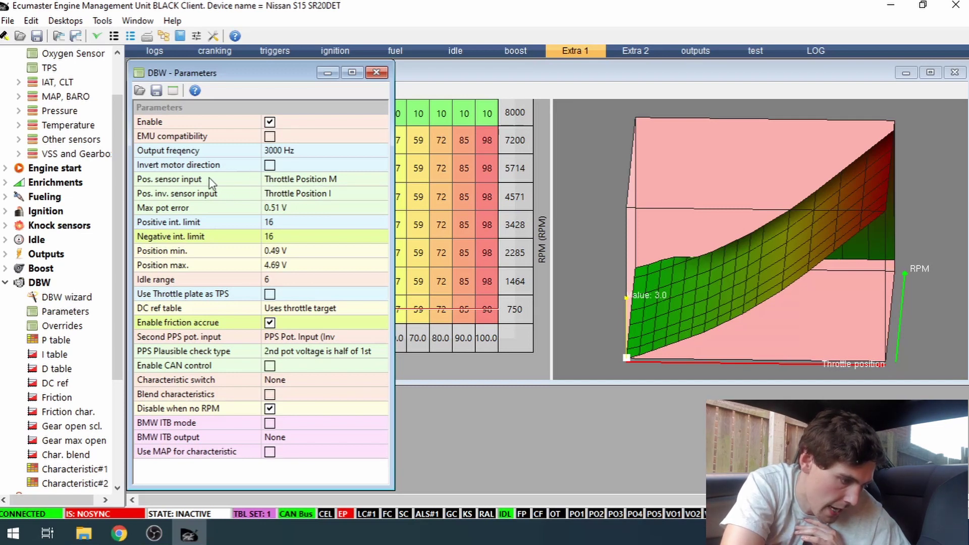
pyautogui.click(347, 181)
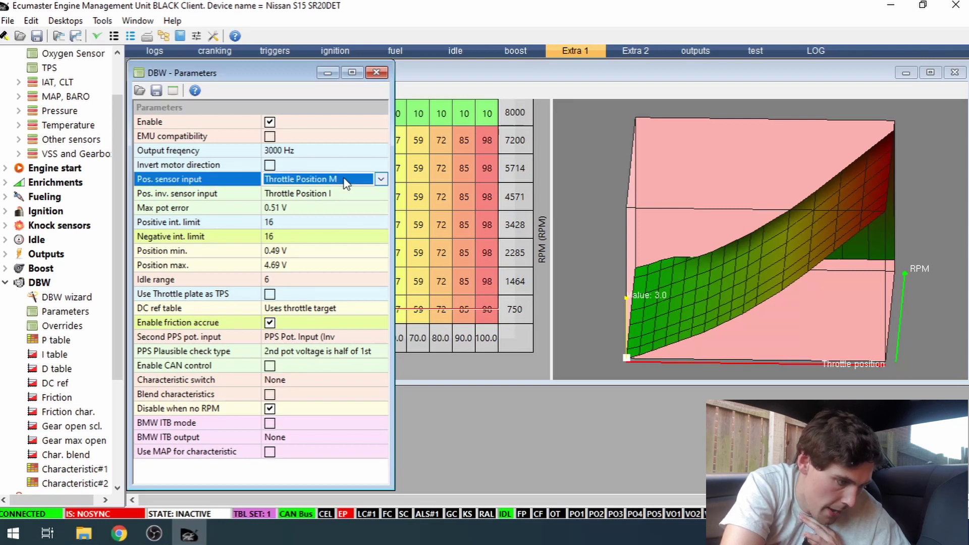
pyautogui.click(341, 194)
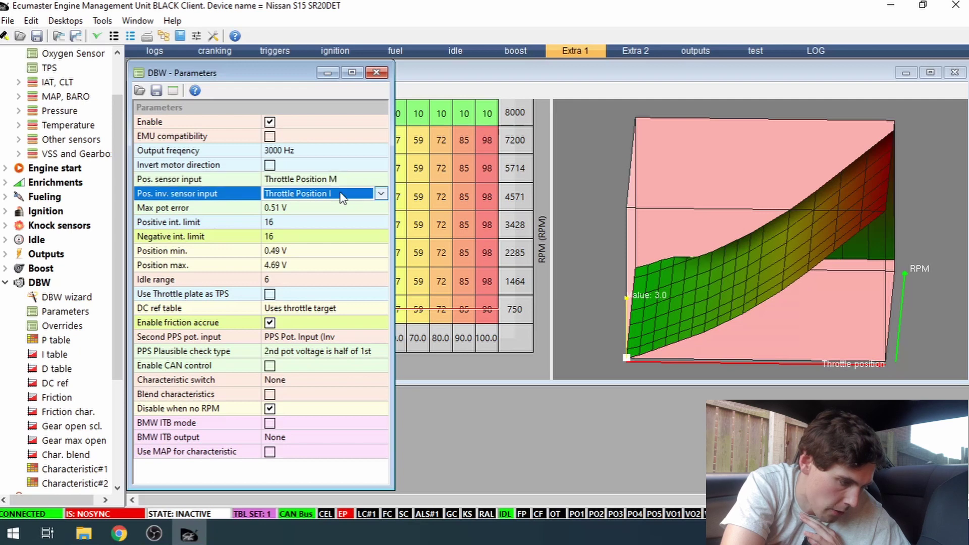
pyautogui.click(343, 208)
pyautogui.click(347, 336)
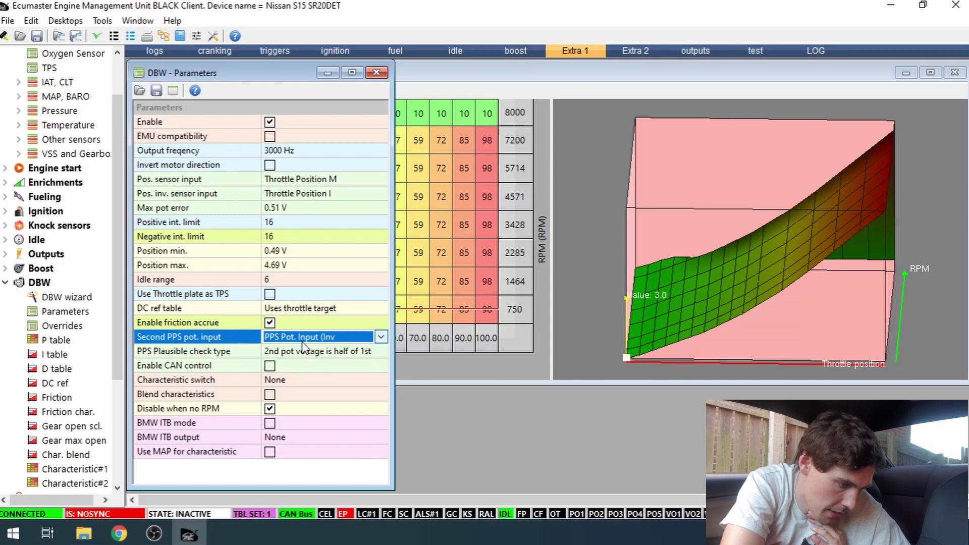
# Turn off Disable when no RPM in DBW parameters, then bring up the DBW wizard
pyautogui.click(270, 409)
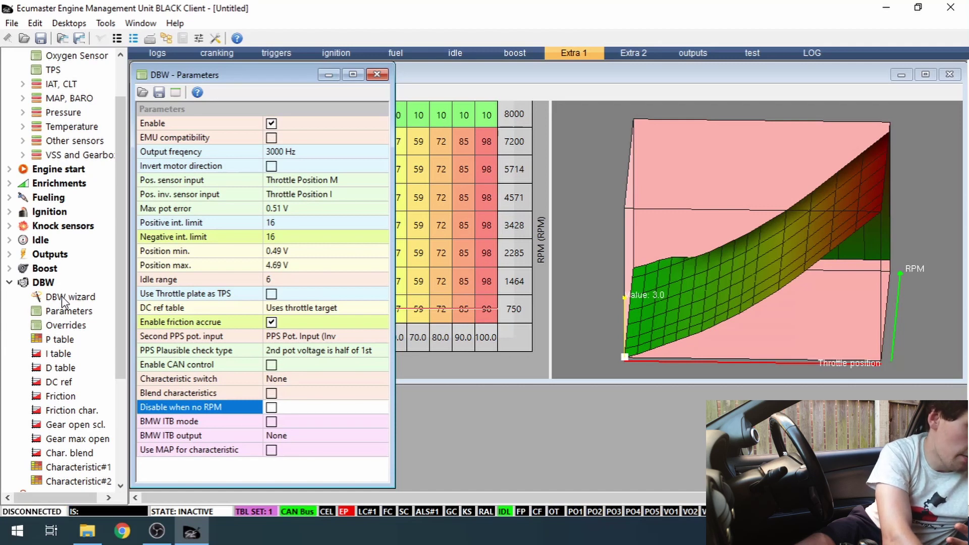
pyautogui.doubleClick(62, 297)
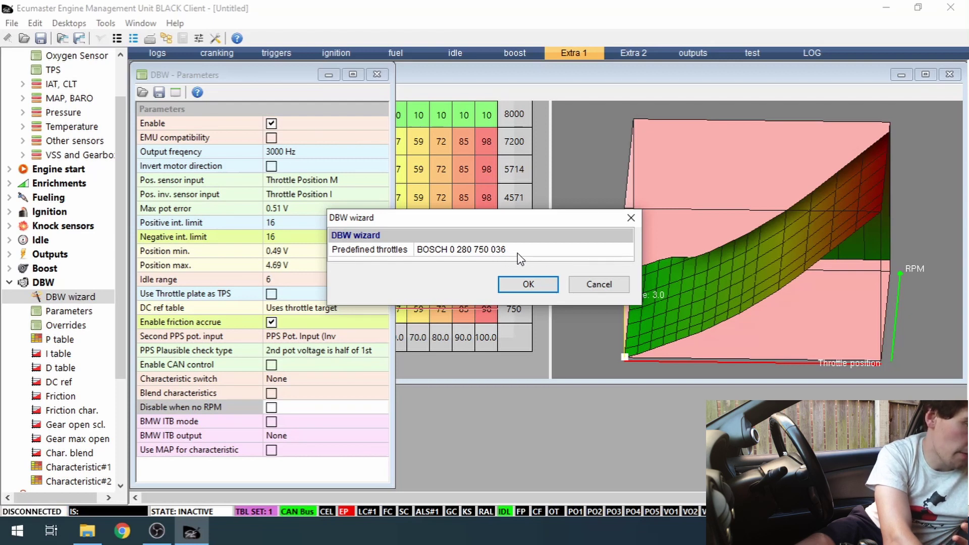
pyautogui.click(527, 284)
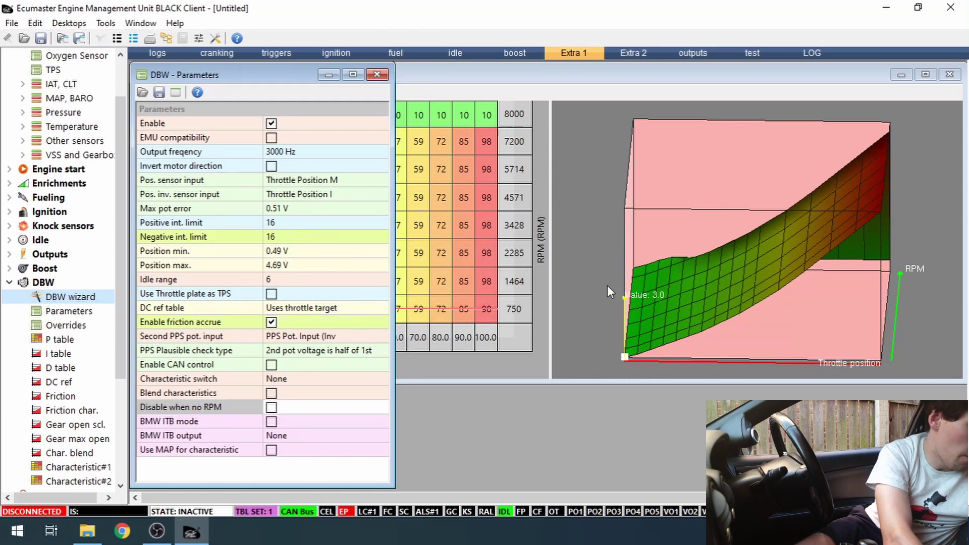
# View the DBW P table, then close it again
pyautogui.click(53, 341)
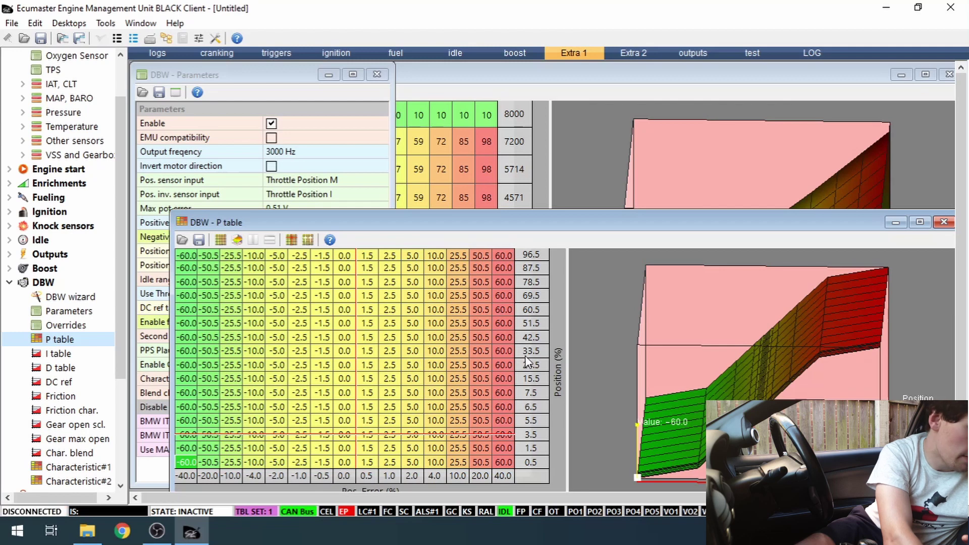
pyautogui.click(939, 222)
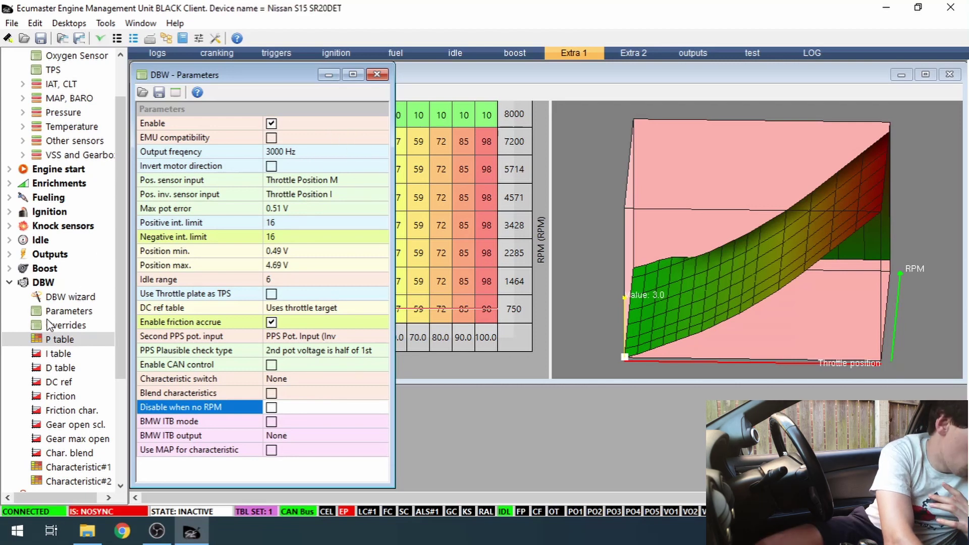
# Open the live DBW log (3.50% target and position) and position it beside the parameters
pyautogui.click(9, 282)
pyautogui.scroll(-10, 30, 227)
pyautogui.doubleClick(57, 144)
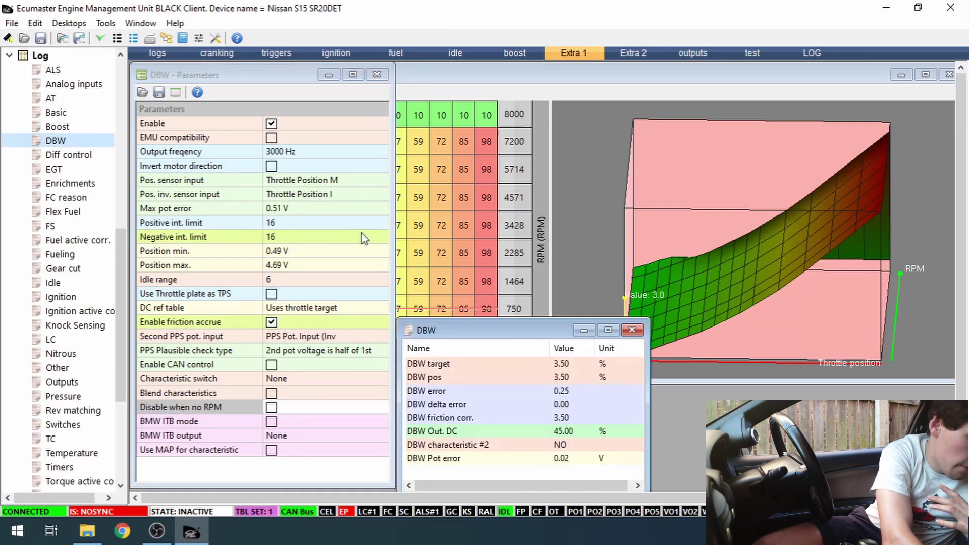
pyautogui.moveTo(498, 339); pyautogui.dragTo(569, 164)
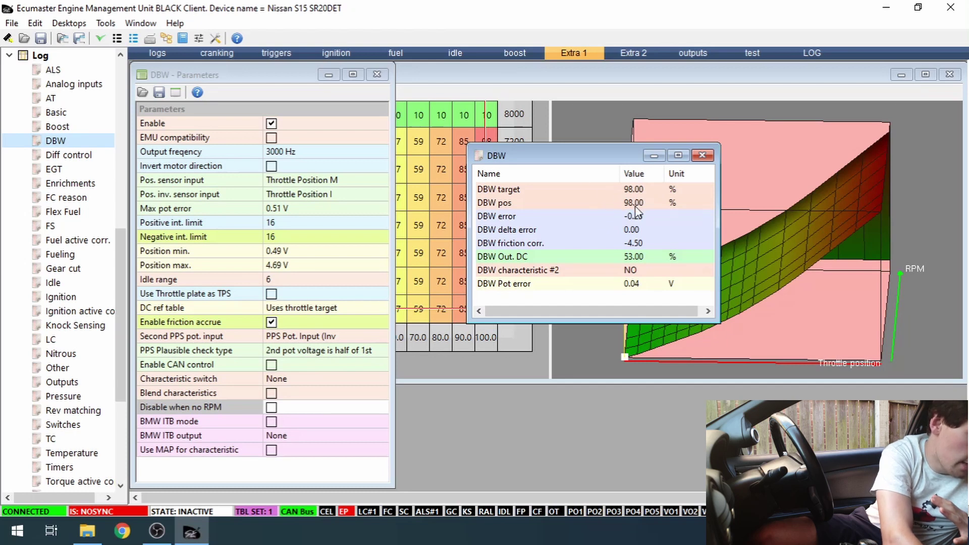
pyautogui.moveTo(513, 160); pyautogui.dragTo(604, 185)
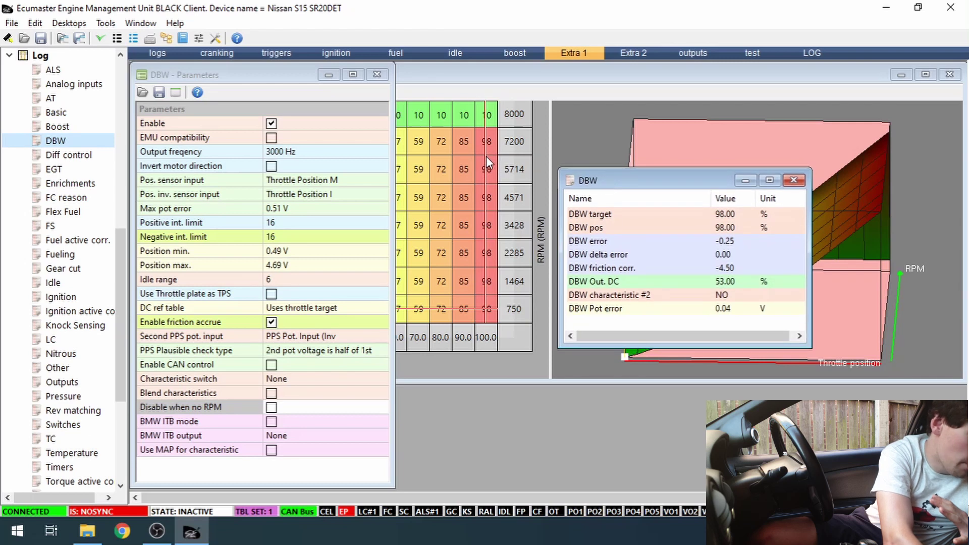
# Minimise the Characteristic#1 throttle map window
pyautogui.click(501, 81)
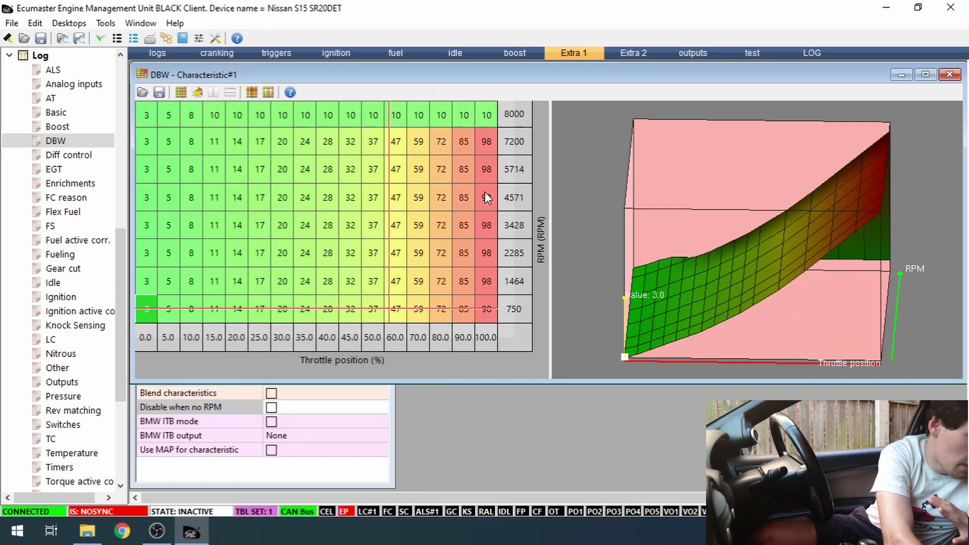
pyautogui.click(899, 74)
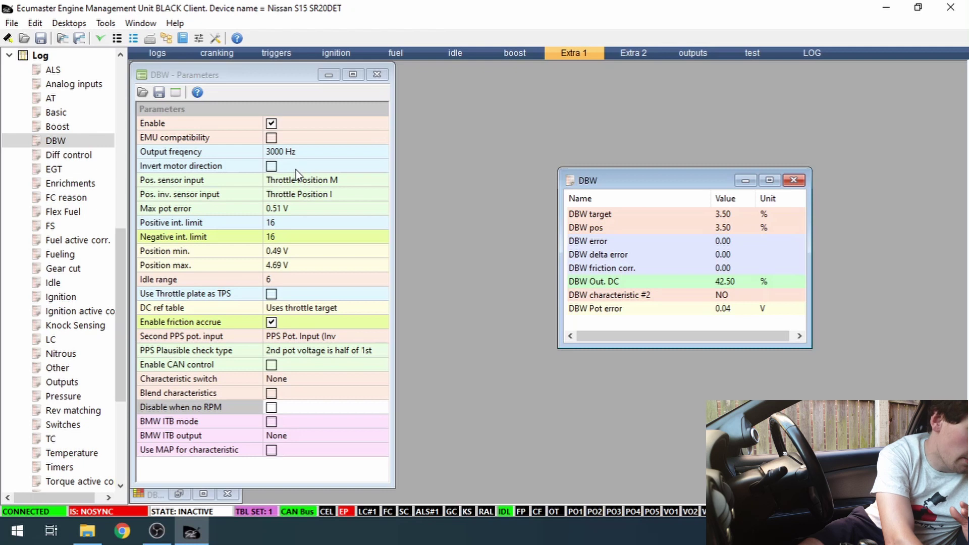
pyautogui.scroll(5, 468, 187)
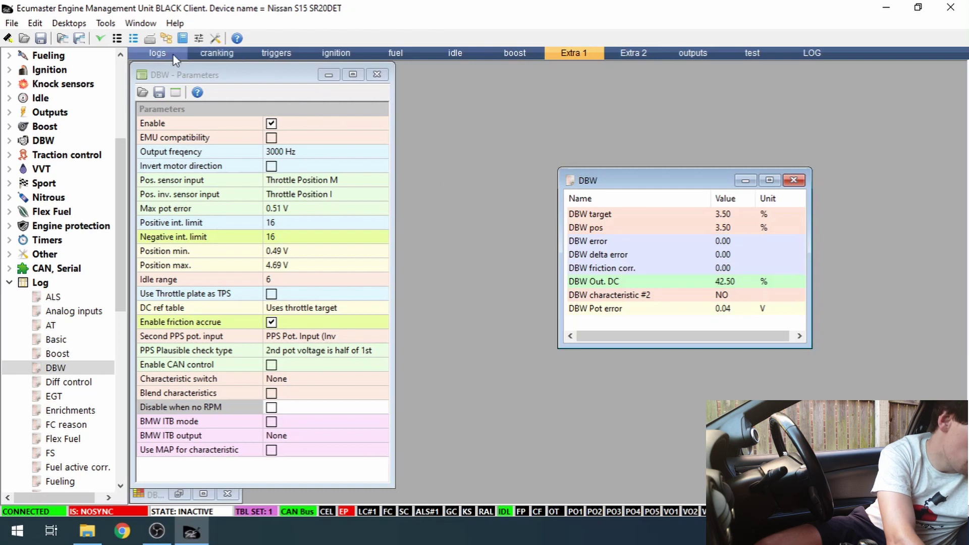
pyautogui.click(114, 25)
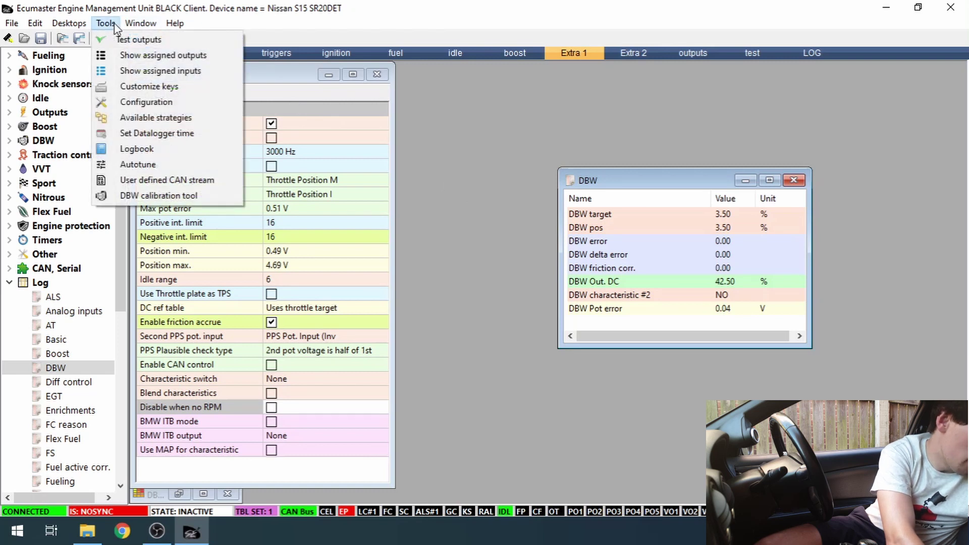
pyautogui.click(126, 195)
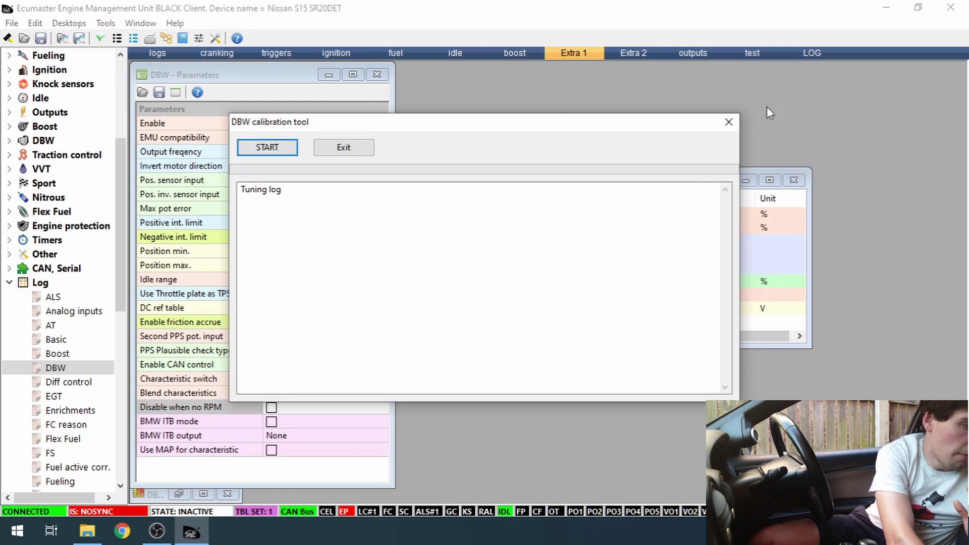
pyautogui.click(729, 122)
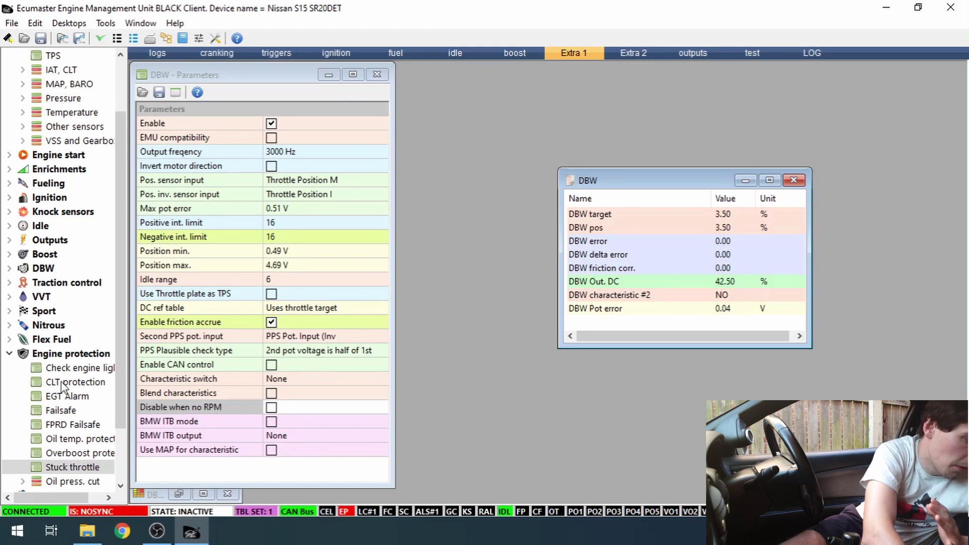
pyautogui.doubleClick(59, 467)
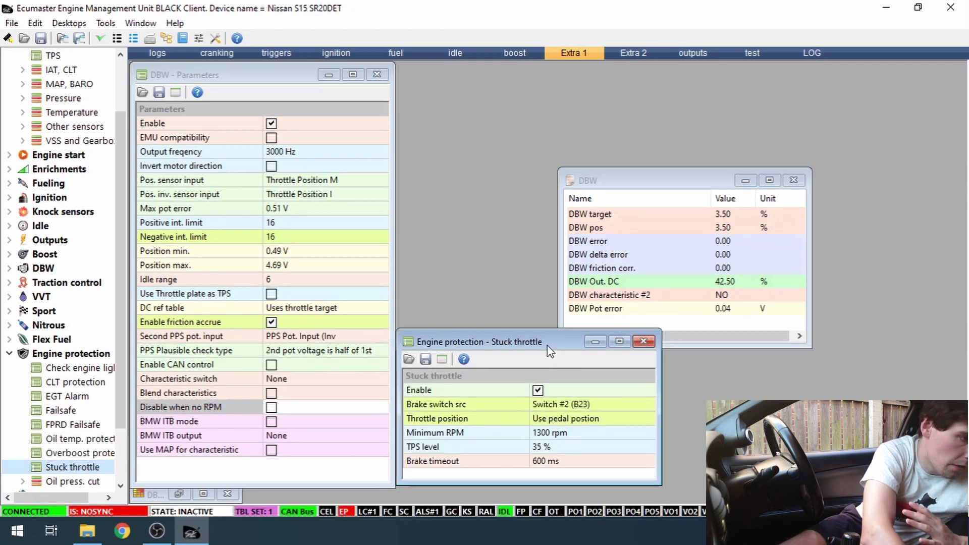
pyautogui.moveTo(550, 352); pyautogui.dragTo(625, 103)
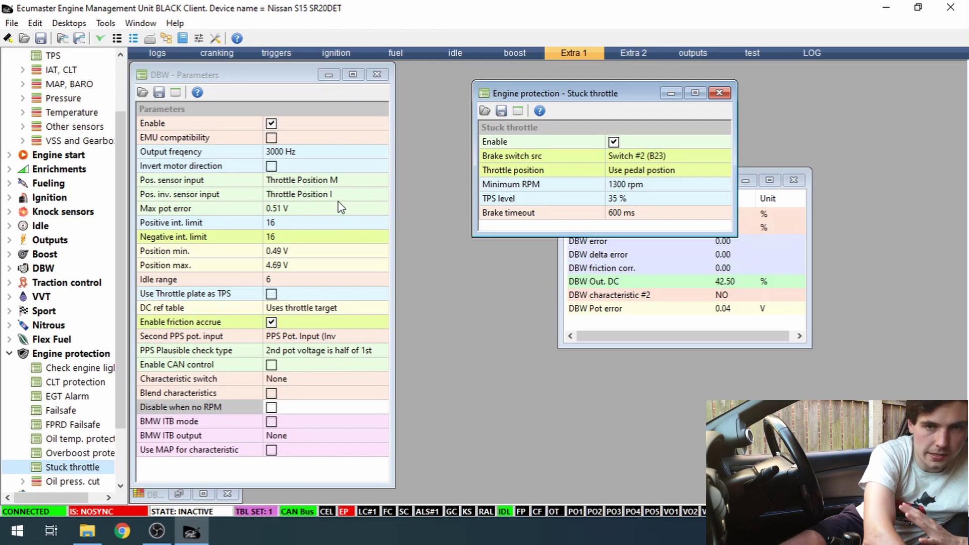
pyautogui.press('Escape')
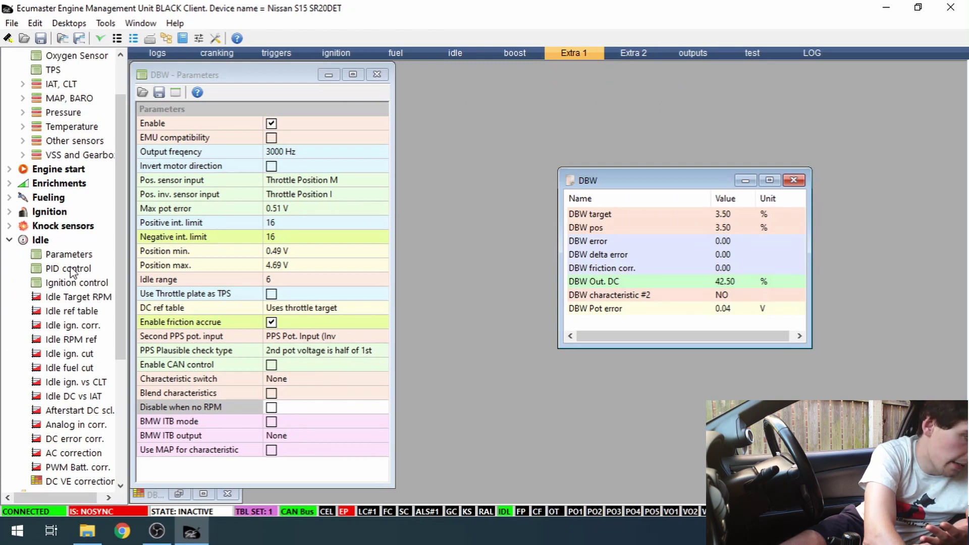
# Open Idle parameters (DBW idle valve, 1800 rpm max) beside DBW parameters and edit Idle range 6
pyautogui.click(69, 256)
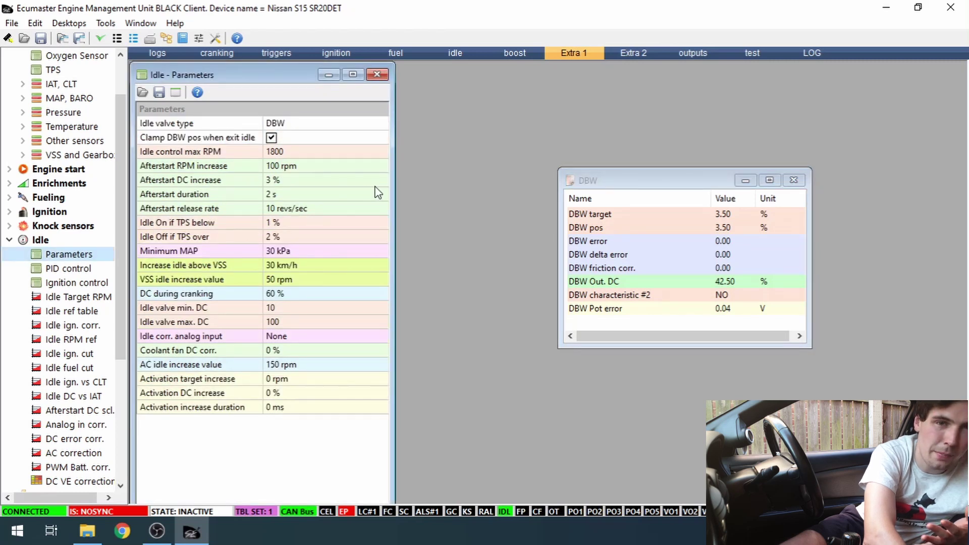
pyautogui.moveTo(241, 77); pyautogui.dragTo(517, 78)
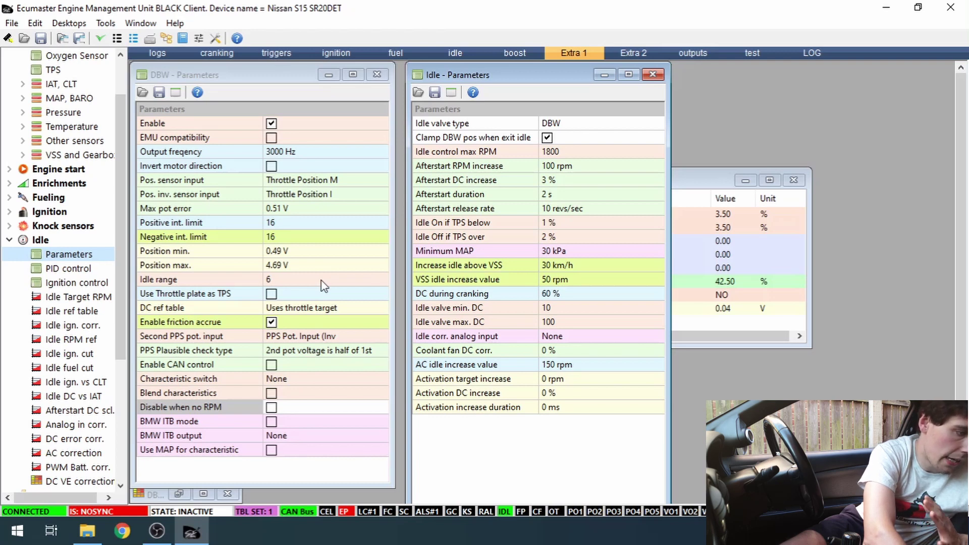
pyautogui.click(306, 284)
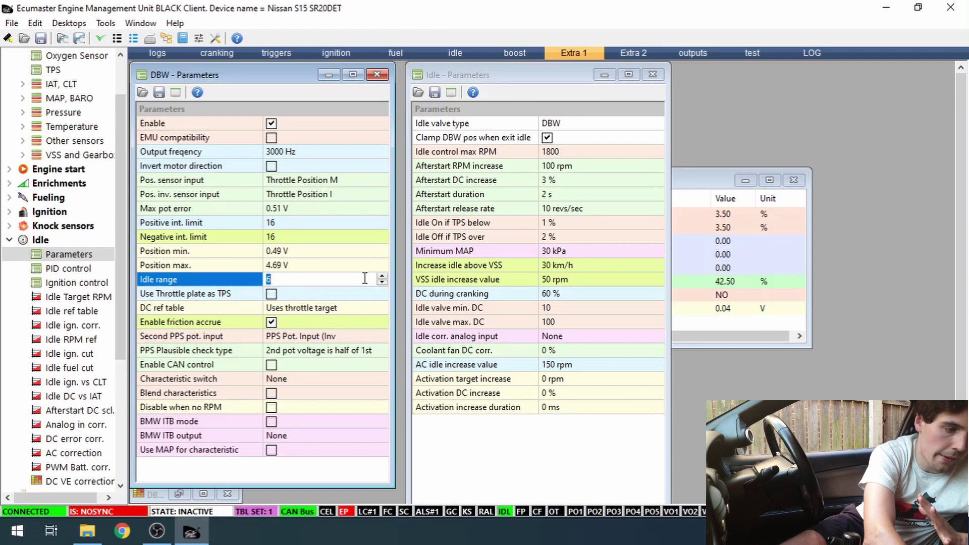
pyautogui.click(465, 55)
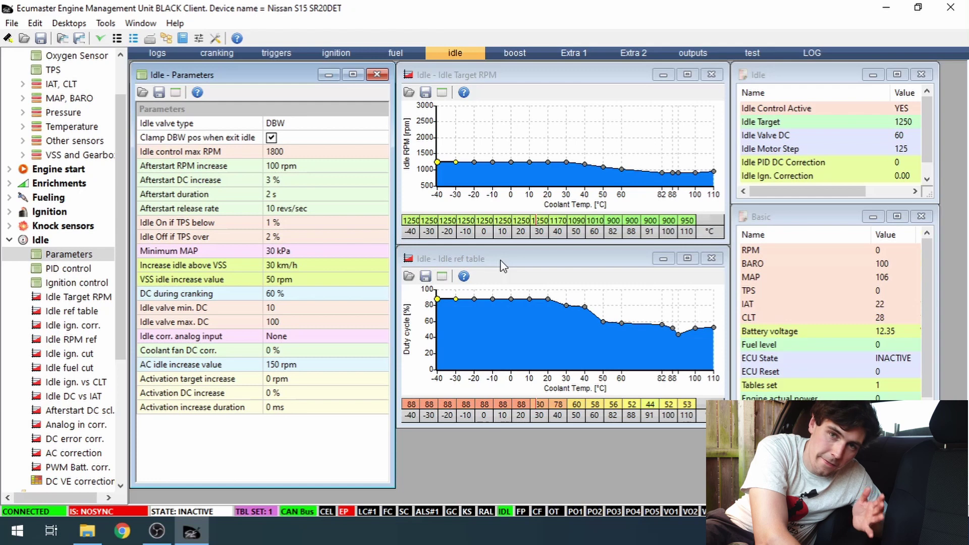
pyautogui.click(423, 411)
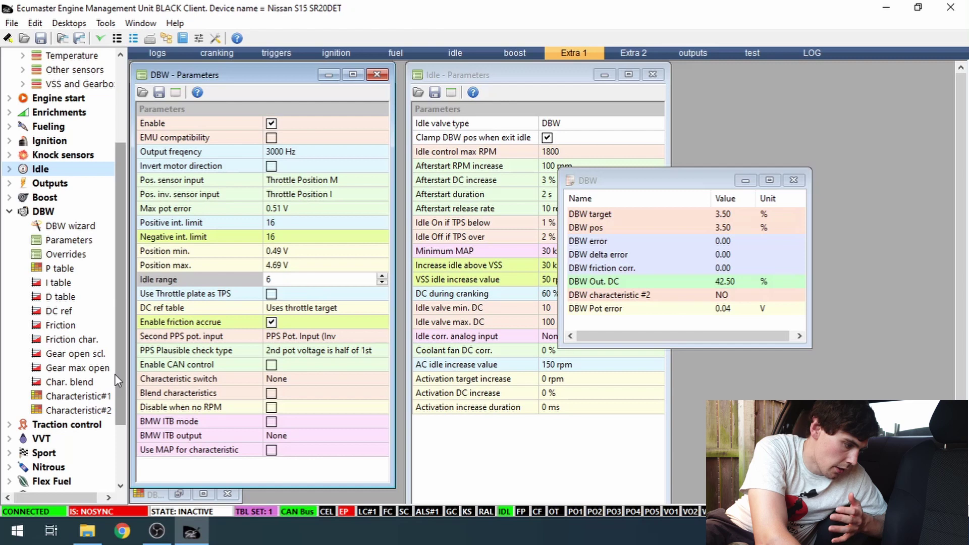
pyautogui.click(74, 397)
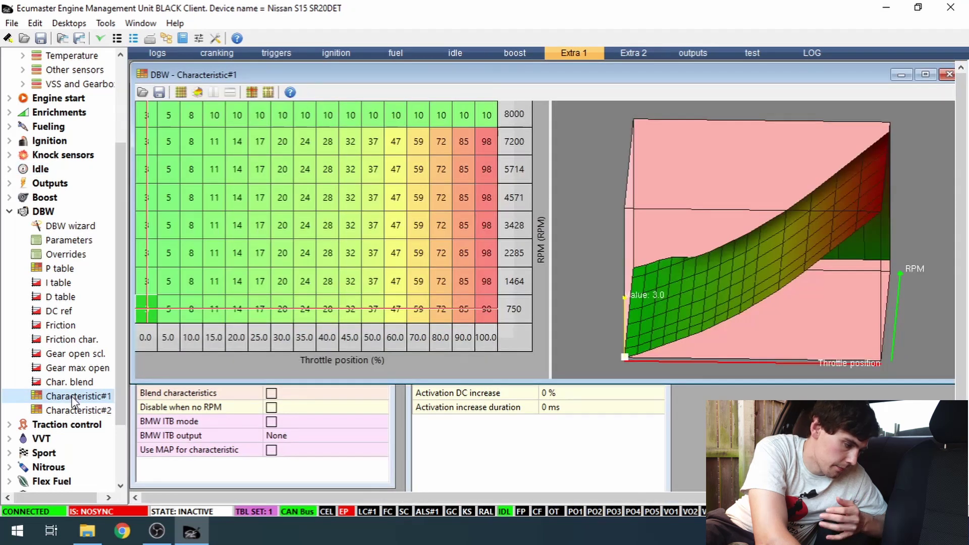
# Rotate the Characteristic#1 3D surface rising from 3 to 98 across throttle
pyautogui.moveTo(727, 243); pyautogui.dragTo(772, 246)
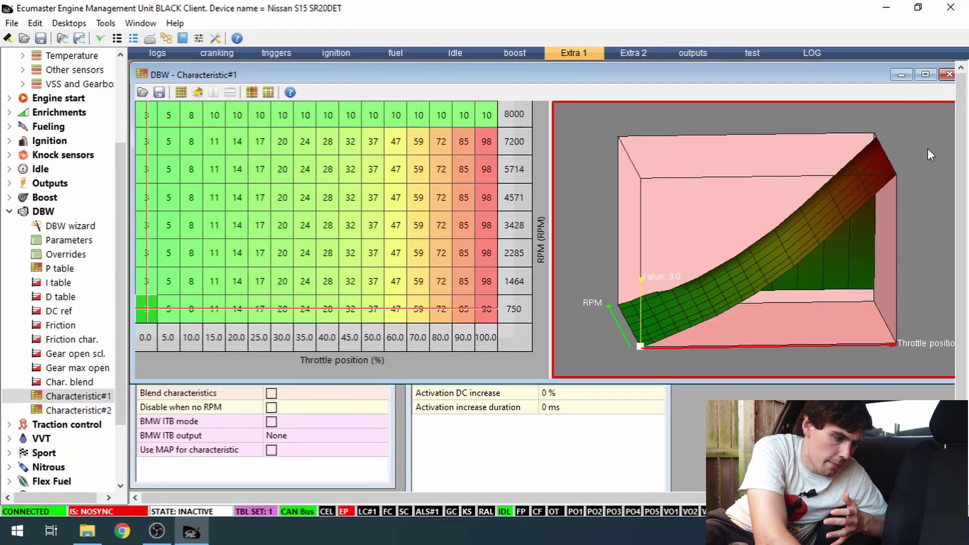